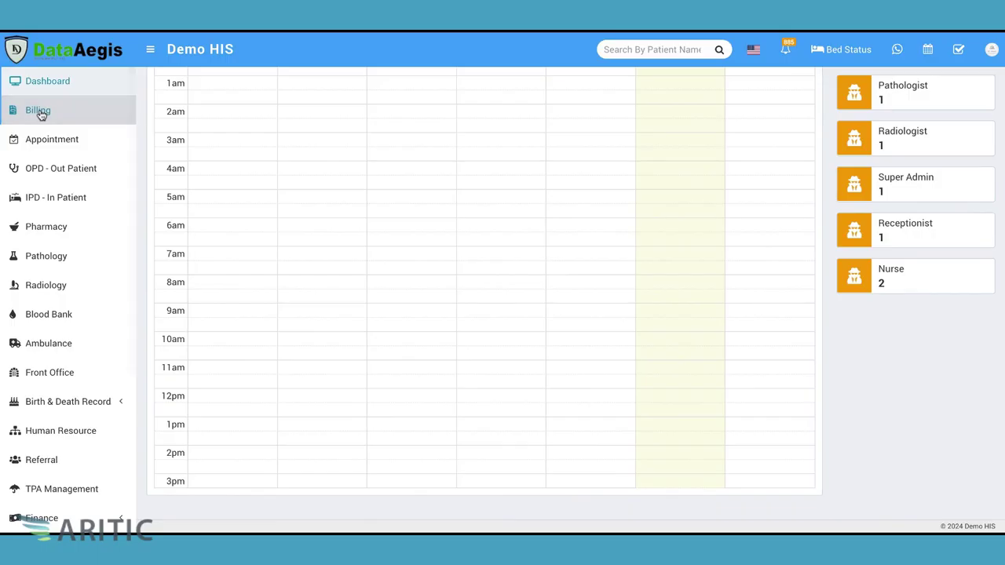
left_click(38, 110)
left_click(62, 149)
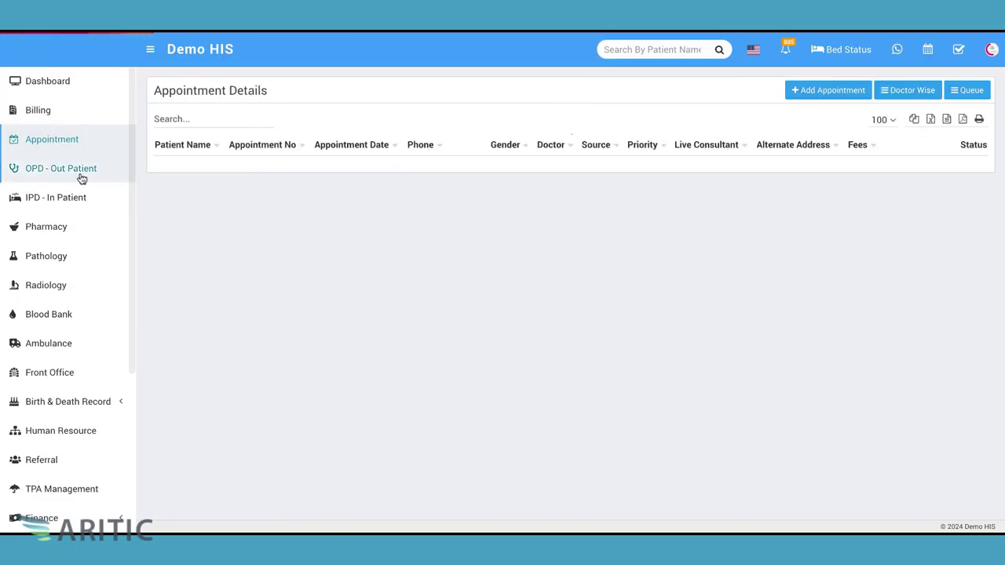
left_click(79, 171)
left_click(58, 88)
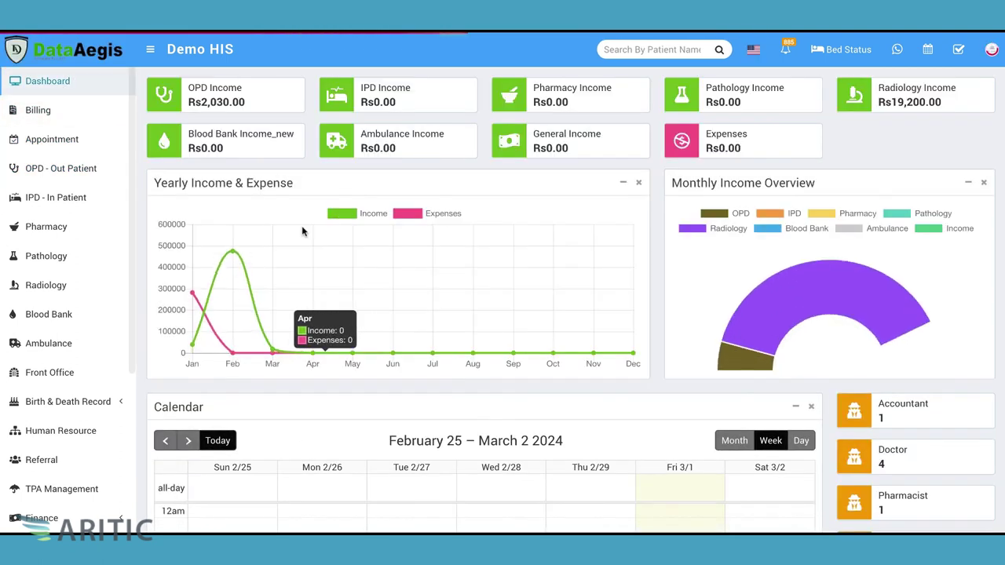
Start a new appointment from the Appointment module and select the existing patient by searching for the patient's name
left_click(67, 146)
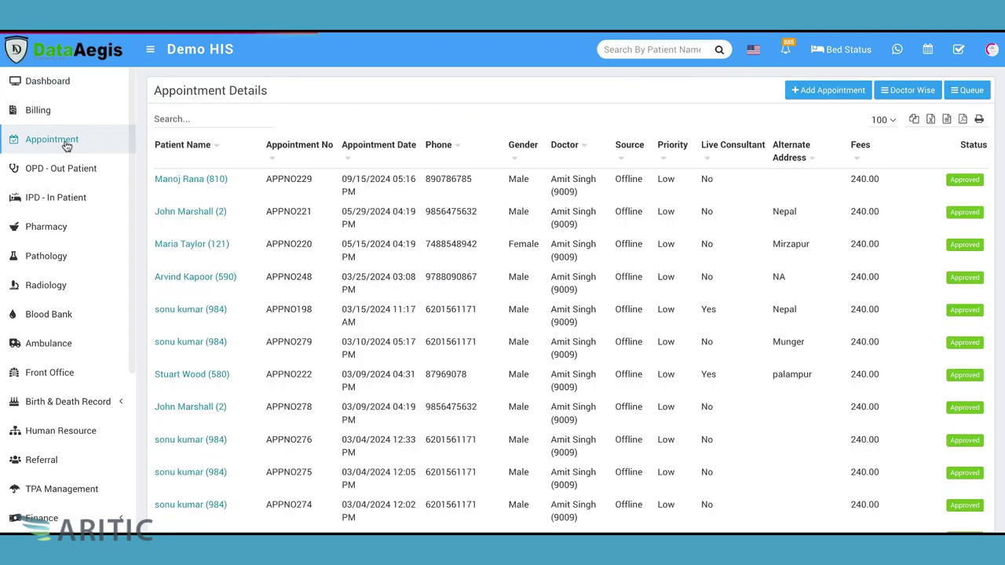
scroll(591, 363, "down", 3)
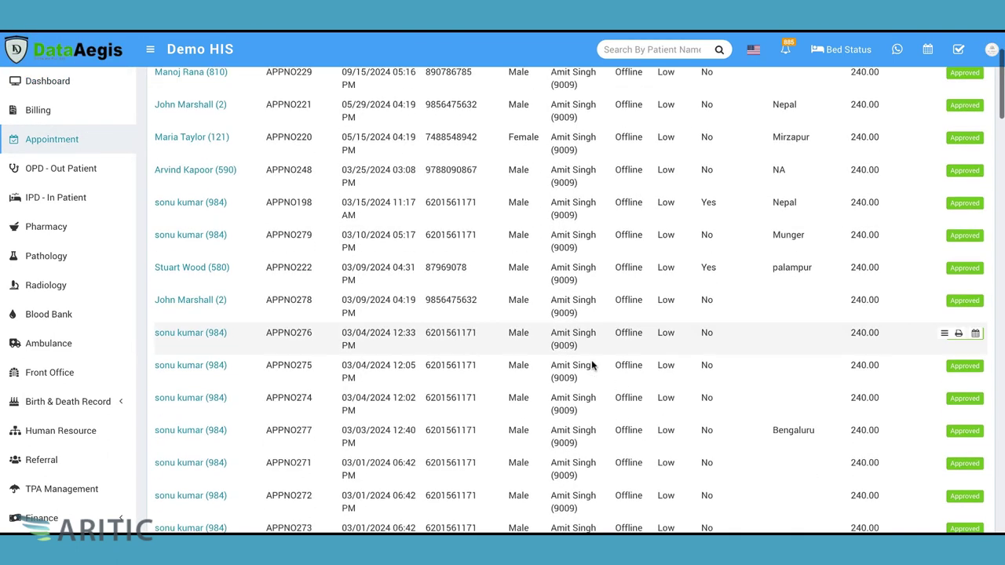
scroll(590, 363, "down", 10)
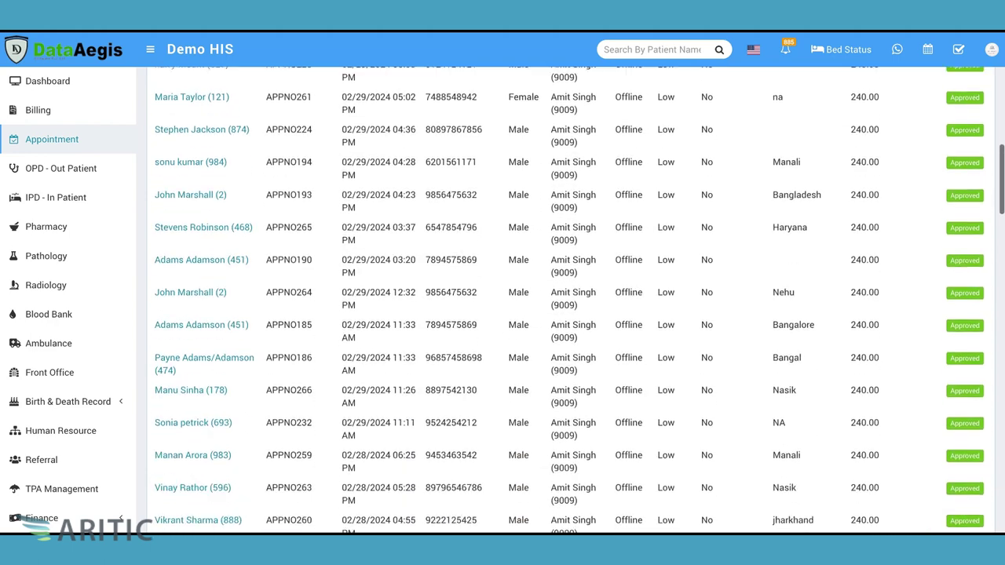
scroll(590, 357, "up", 15)
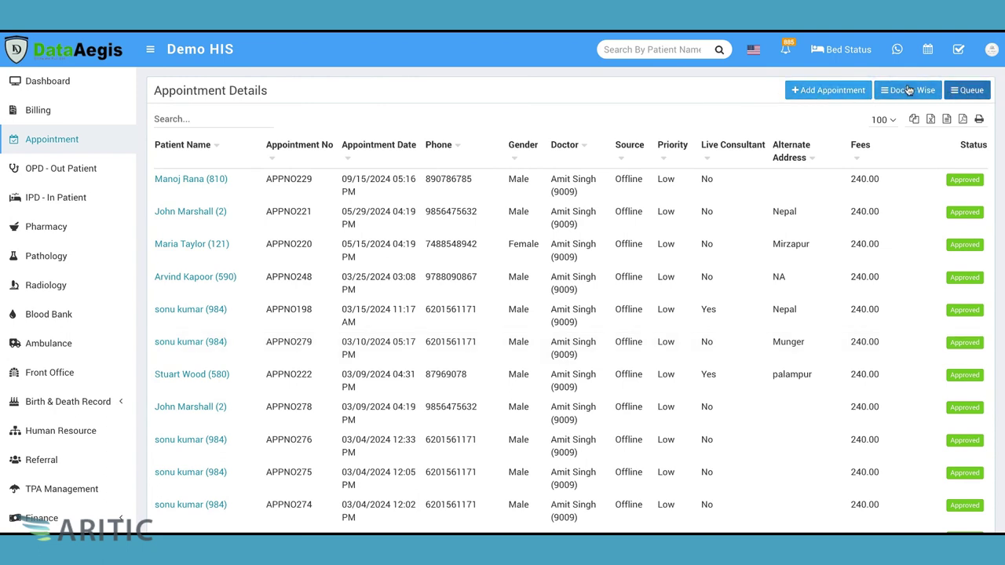
left_click(815, 95)
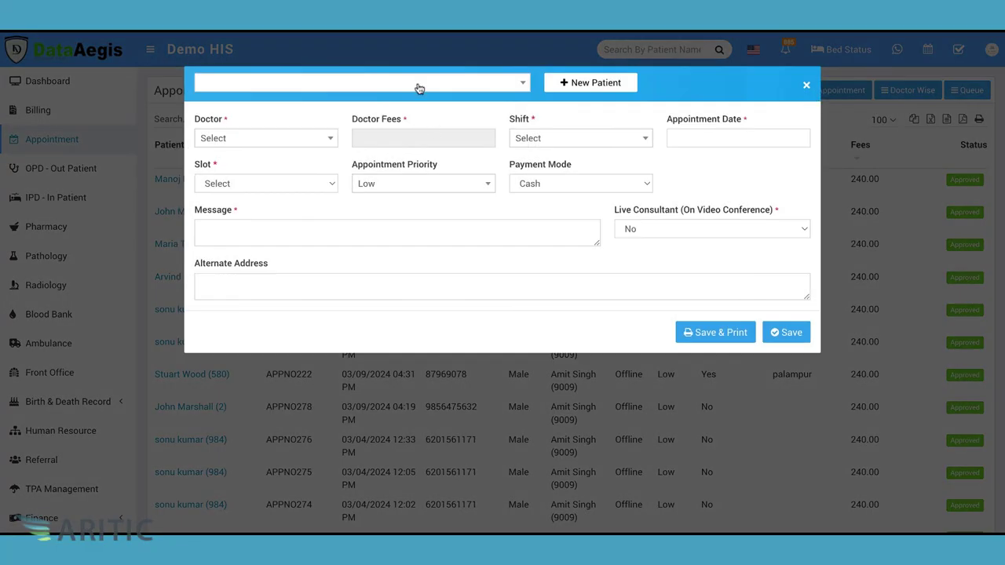
left_click(419, 89)
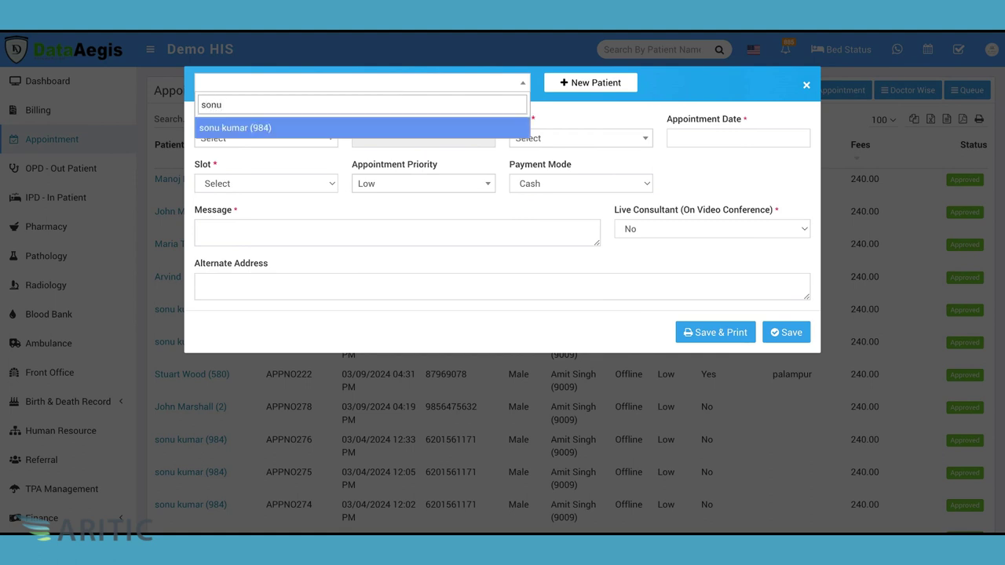
left_click(241, 132)
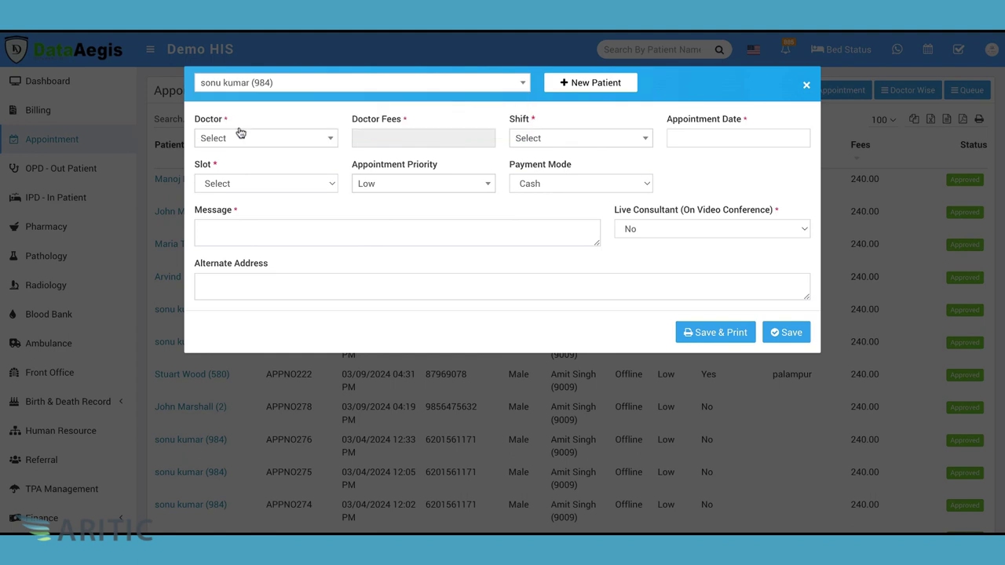
Assign the first listed doctor, Evening shift, 03/12/2024 6:11 PM, the 05:00 PM - 06:55 PM slot, Low priority and Cash payment
left_click(303, 141)
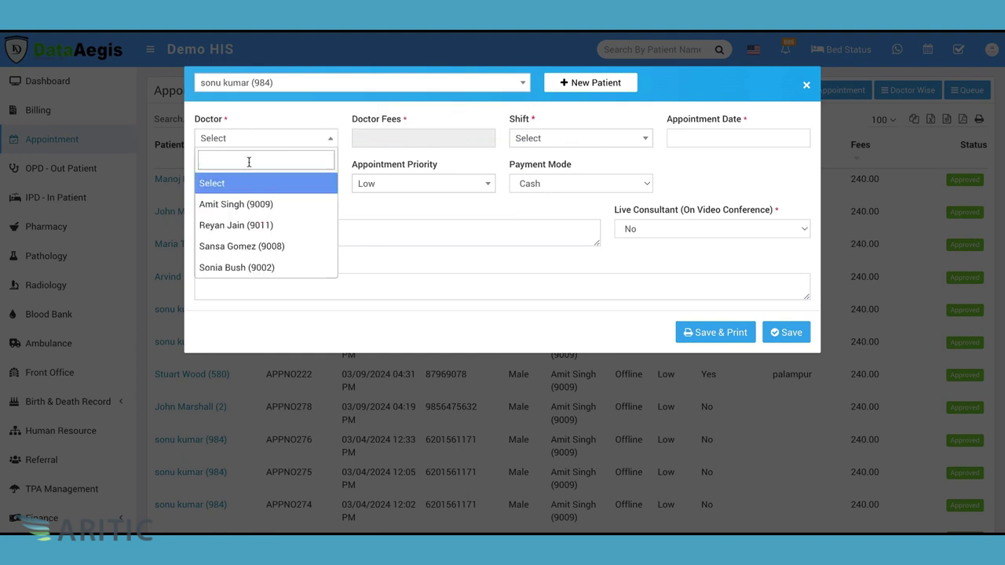
left_click(256, 206)
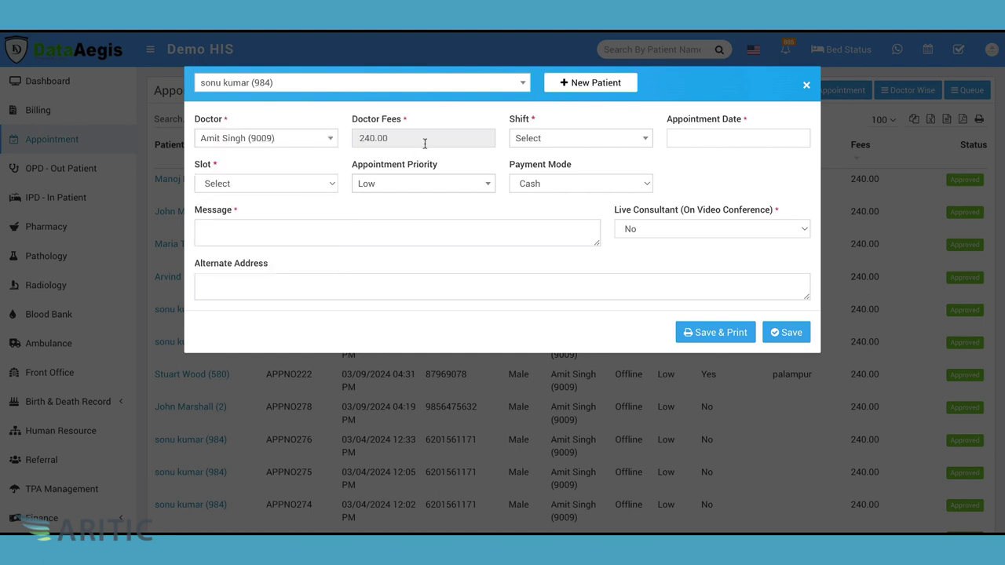
left_click(567, 139)
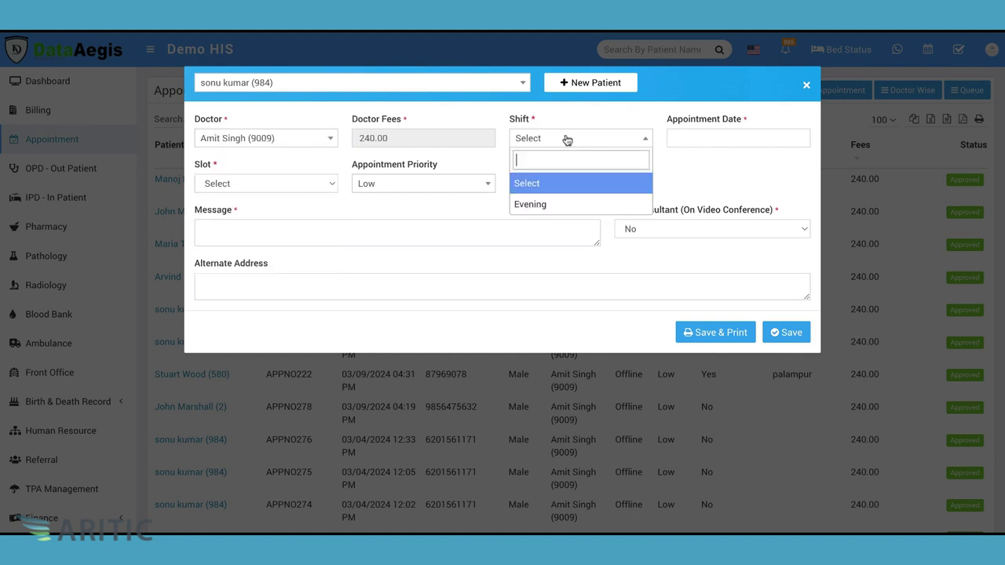
left_click(543, 205)
left_click(467, 188)
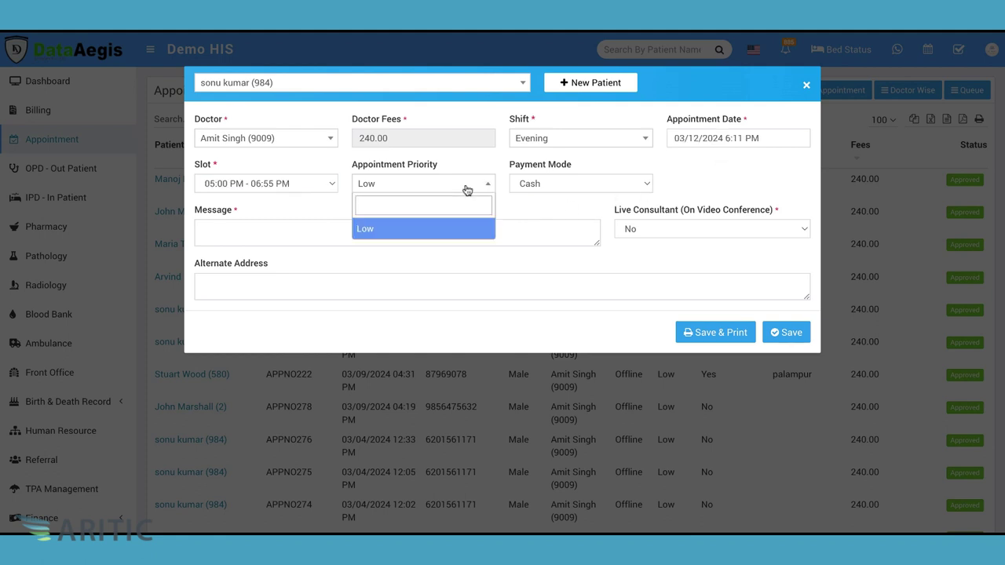
left_click(467, 188)
left_click(572, 187)
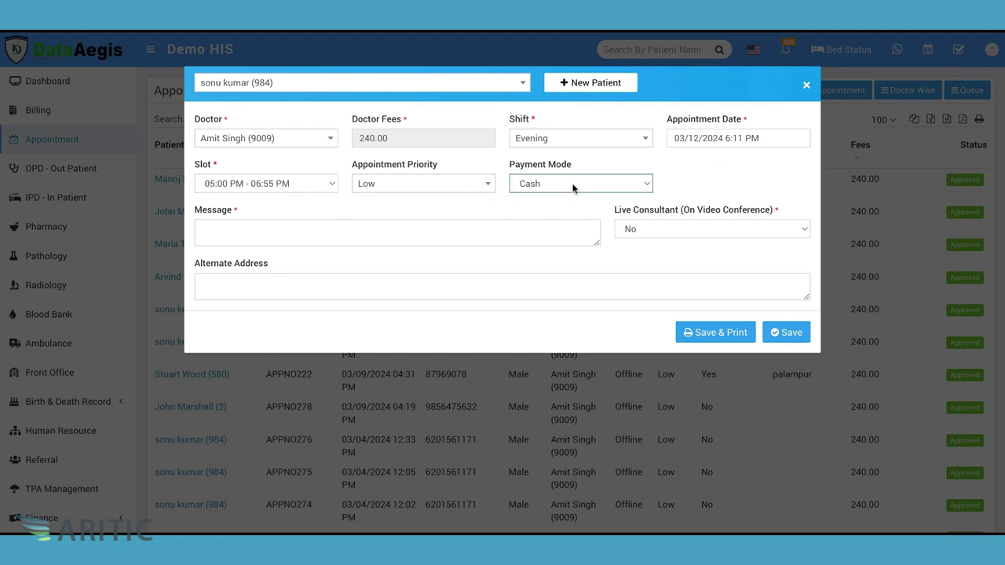
Enter the message "Urgent" and the alternate address "Bengaluru", save the appointment, and look it up by patient name
left_click(594, 225)
type("Urgent")
left_click(367, 295)
type("Bengaluru")
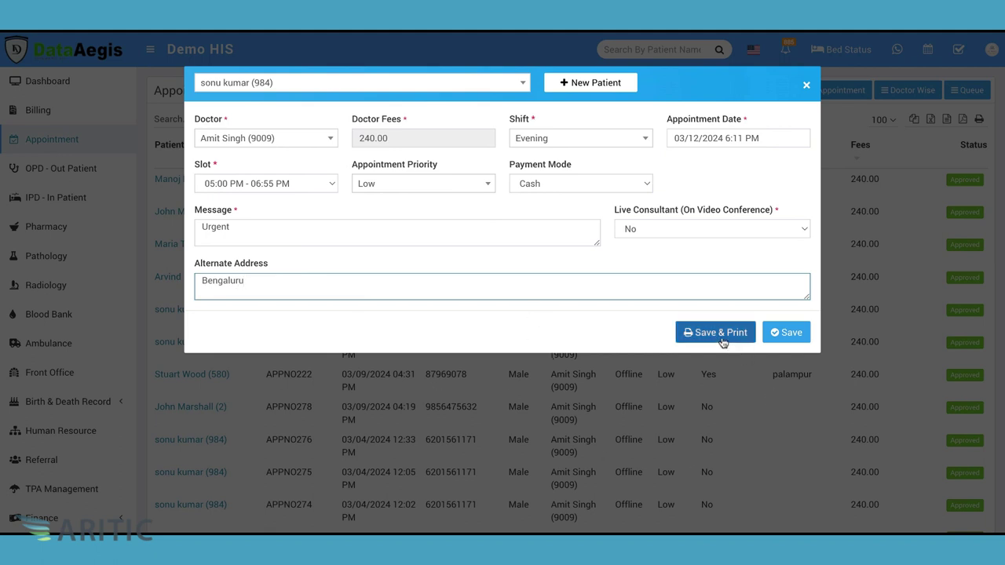
left_click(786, 333)
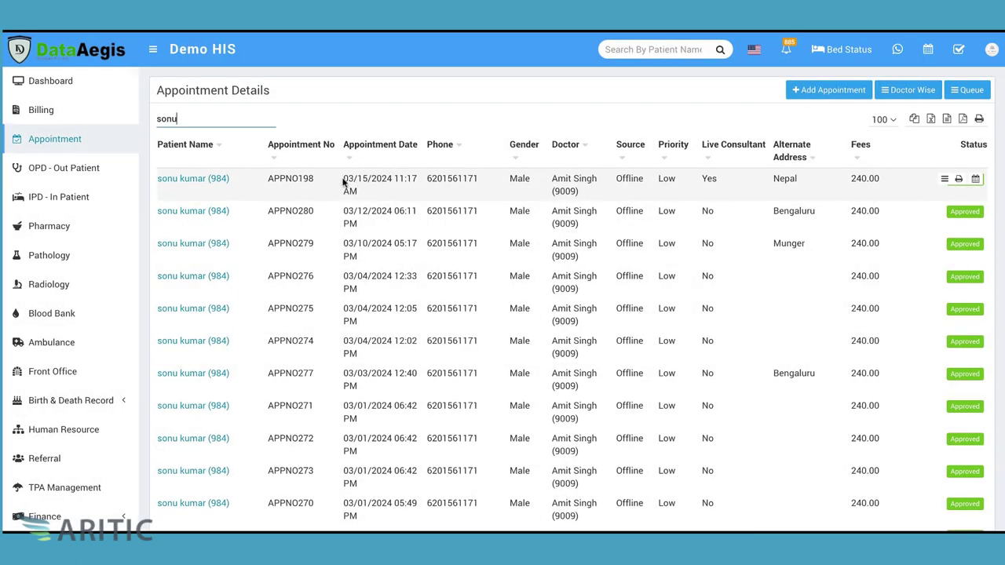
left_click_drag(343, 180, 397, 180)
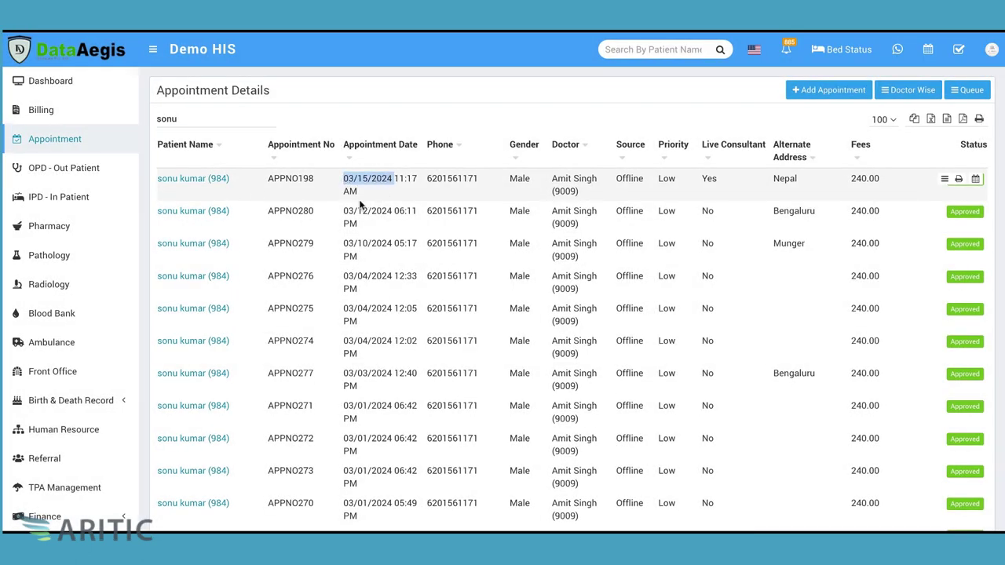
Start a new patient record from a new appointment, entering the patient's name, gender Male and age 36 years, 09 months, 06 days
left_click(828, 90)
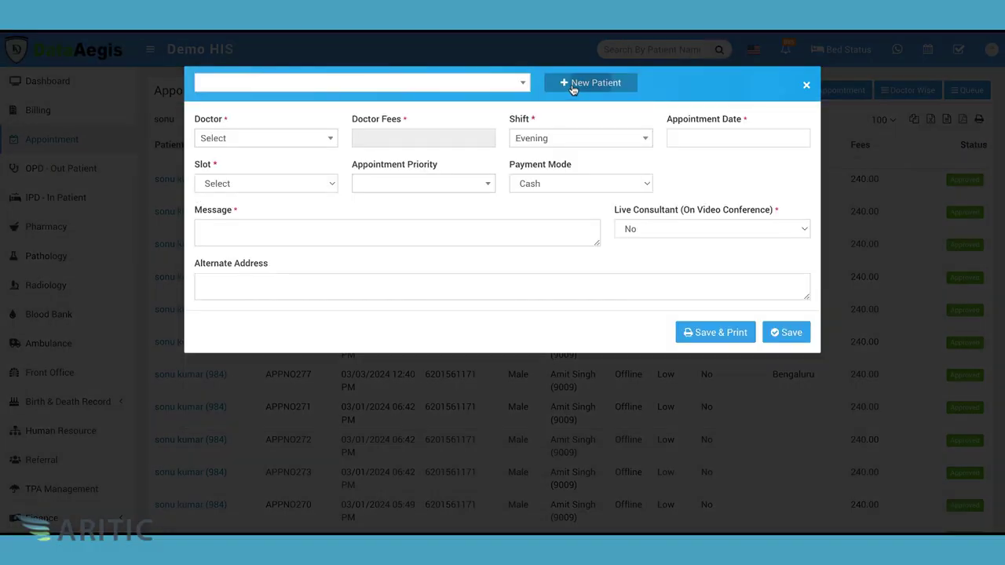
left_click(573, 83)
left_click(379, 133)
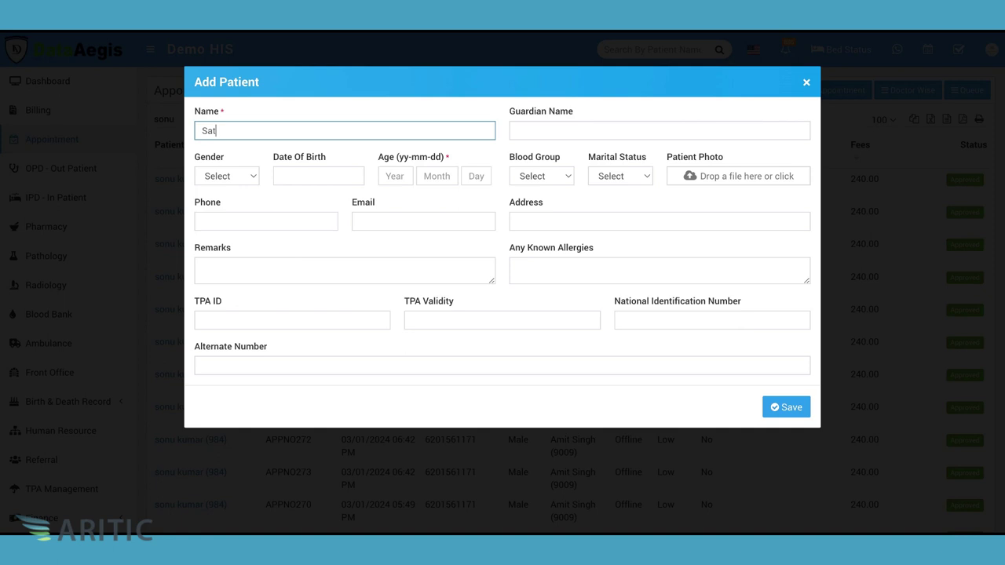
left_click(560, 137)
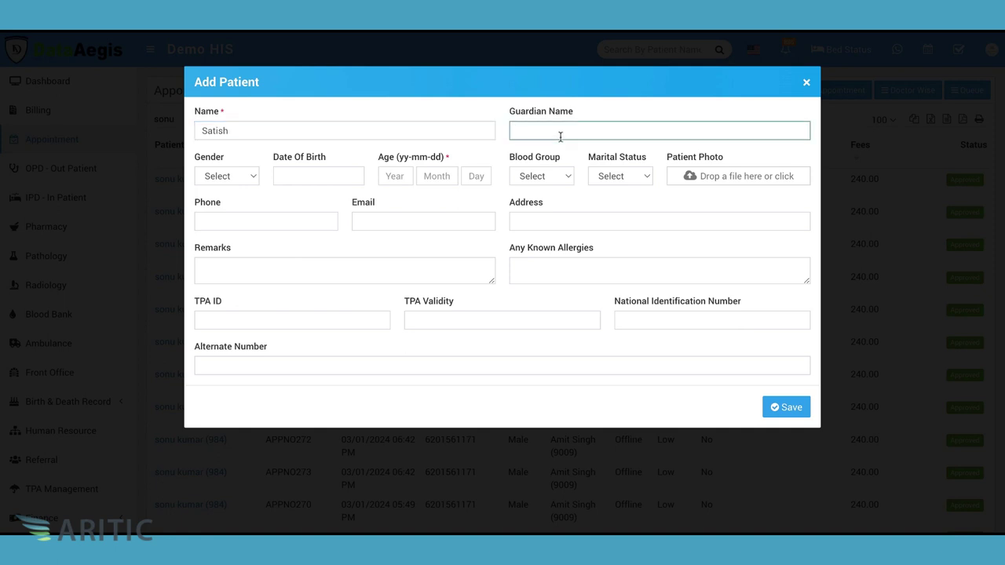
left_click(244, 178)
left_click(237, 190)
left_click(333, 176)
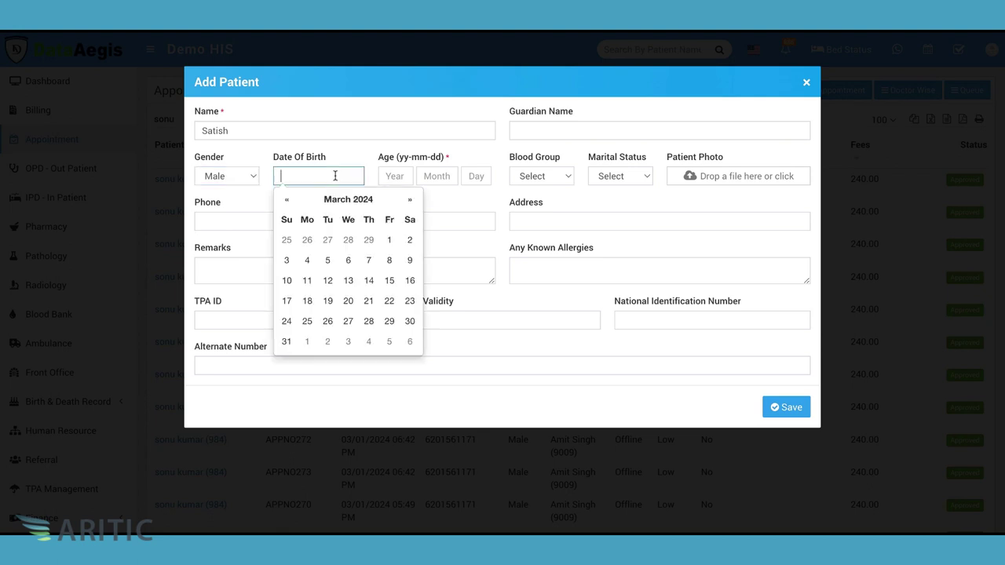
left_click(400, 177)
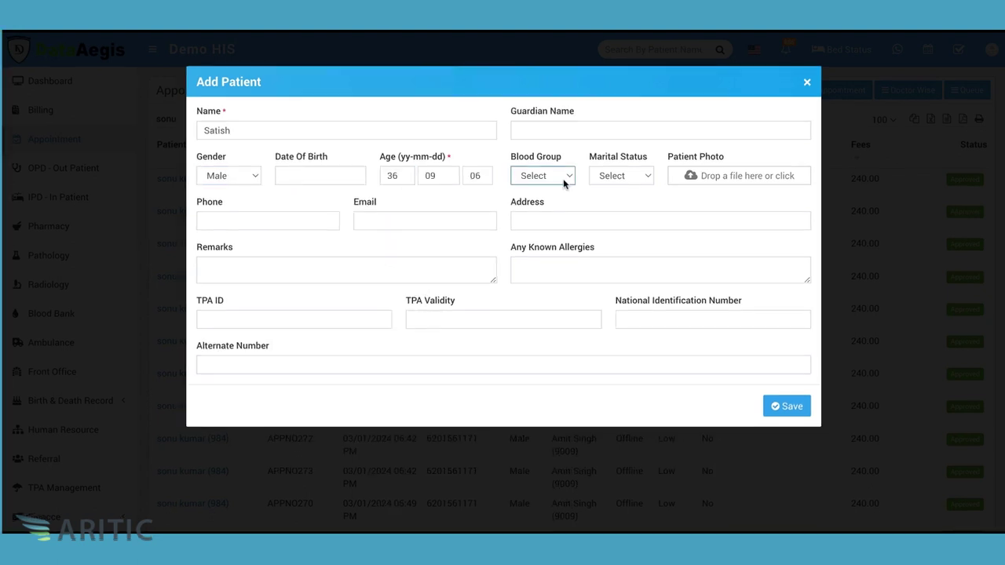
Set the patient's blood group to A+ and marital status to Married, and save the patient record
key("Down")
left_click(626, 179)
key("Down")
key("Down")
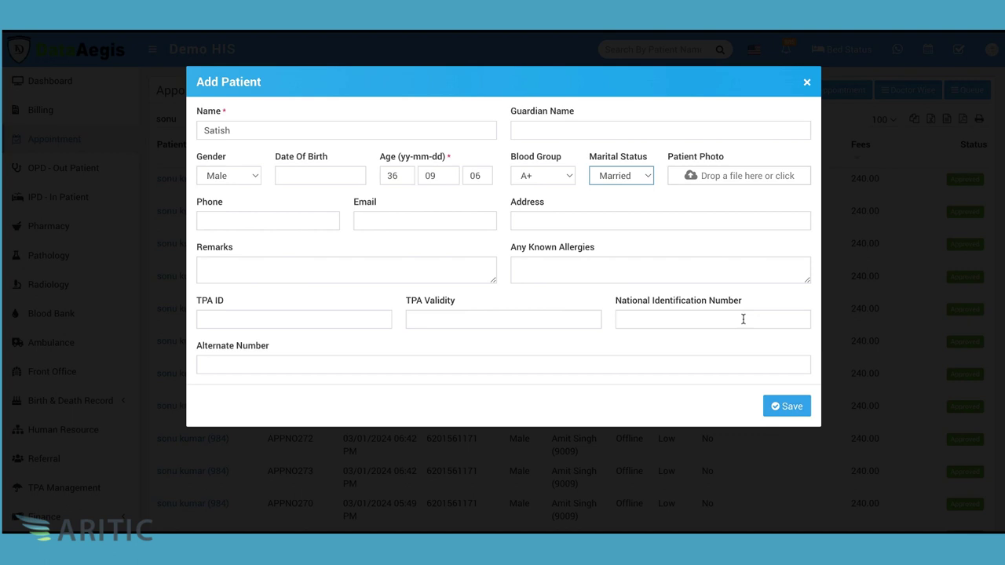
left_click(788, 410)
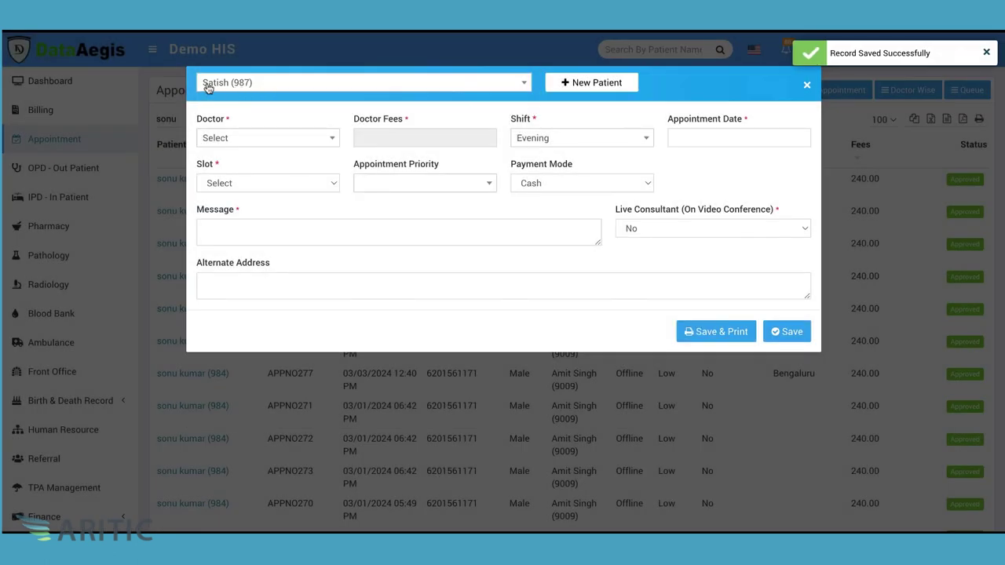
Save the new patient's appointment with the first listed doctor for 03/05/2024 6:11 PM, 05:00 PM - 06:55 PM slot, message "Looking urgent", alternate address "Bengalurur"
left_click(328, 142)
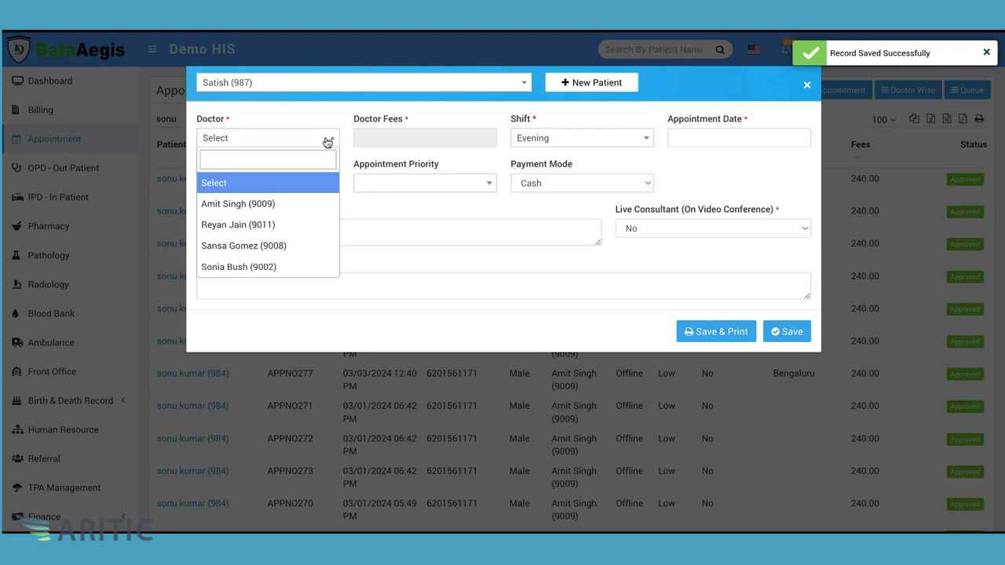
left_click(264, 203)
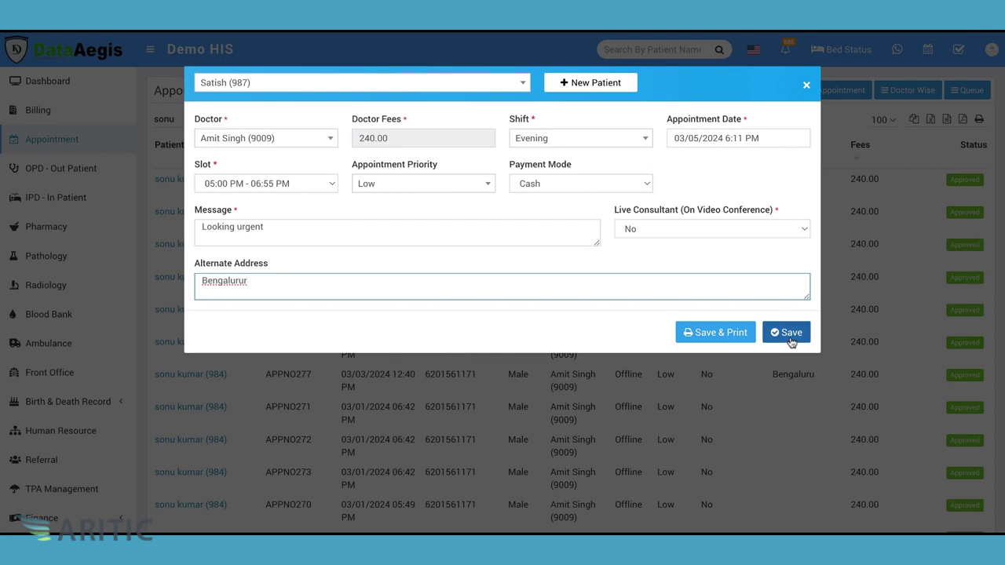
left_click(790, 340)
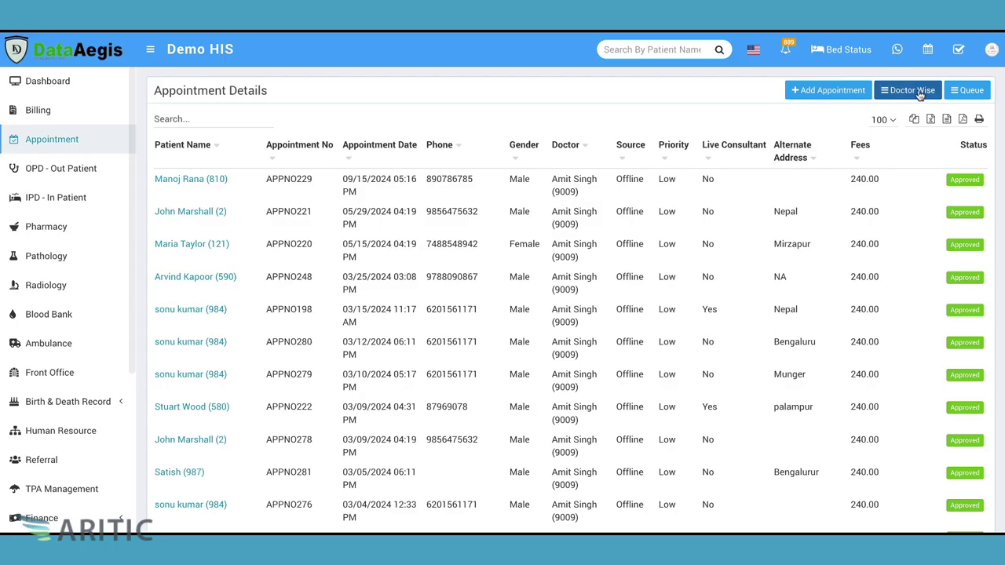
Search the doctor-wise appointments for the first listed doctor on 03/01/2024
left_click(920, 92)
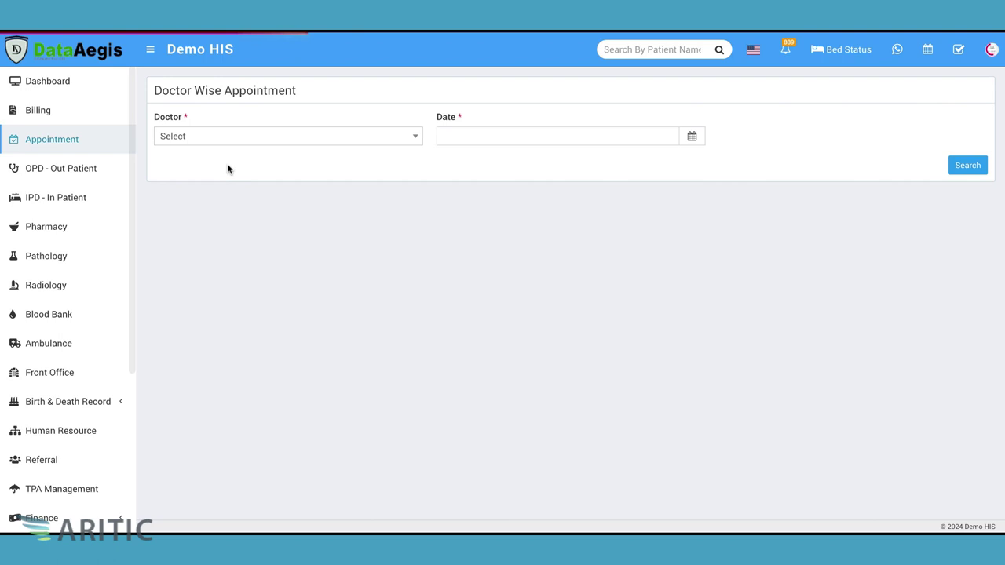
left_click(240, 138)
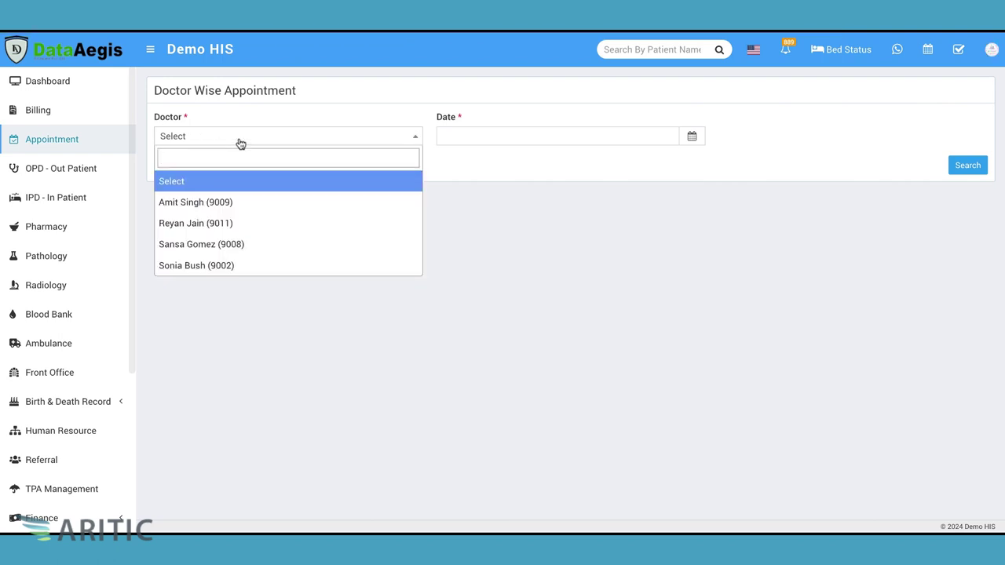
left_click(203, 206)
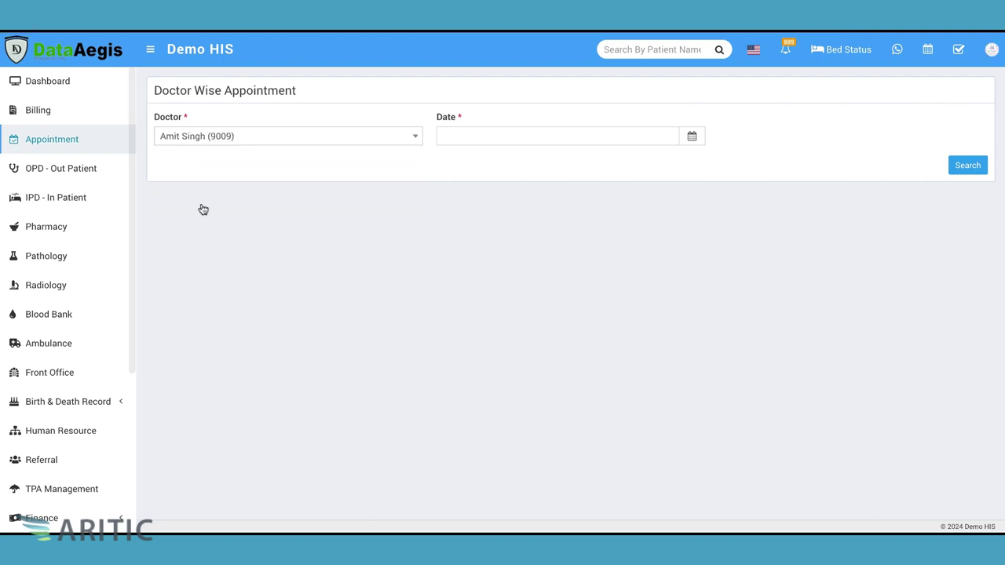
left_click(511, 139)
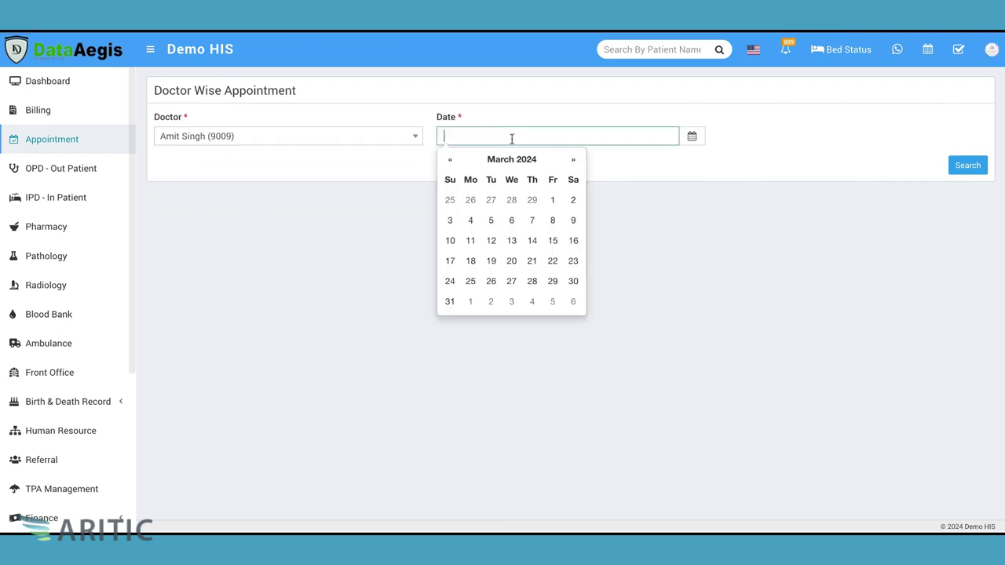
left_click(554, 200)
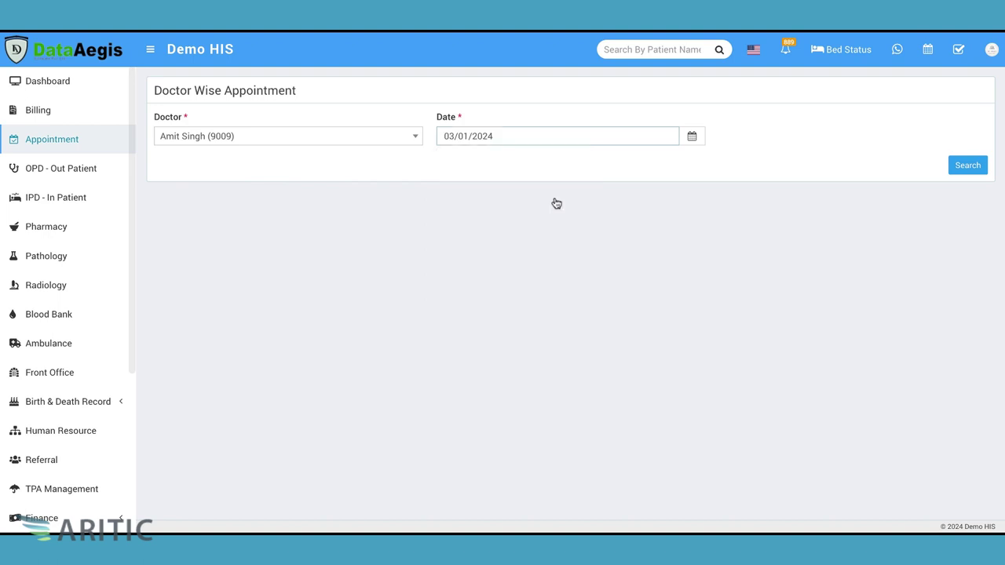
left_click(970, 166)
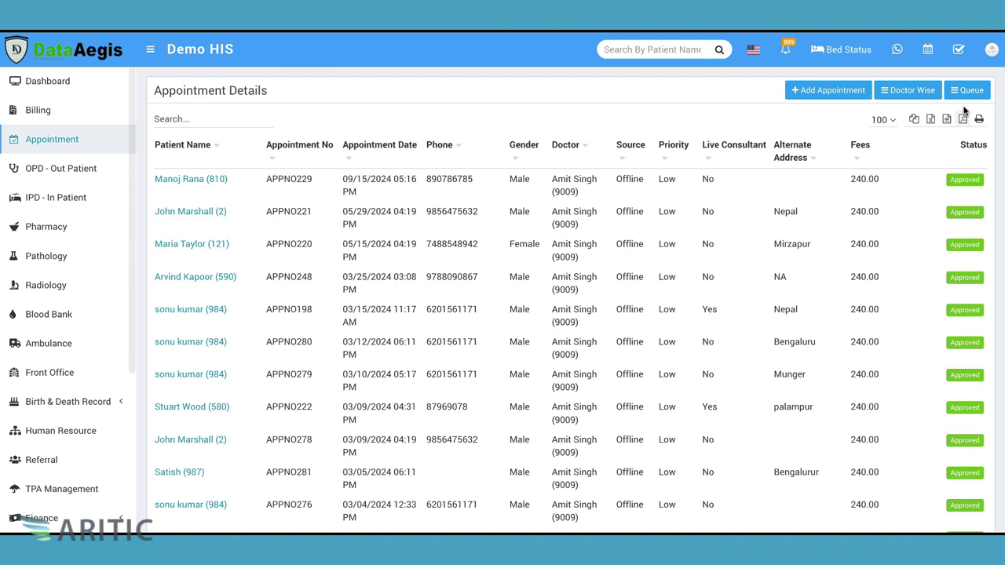
Reorder the patient queue for the first listed doctor, Evening shift, date 03/01/2024 and the 04:30 PM - 06:55 PM slot
left_click(968, 95)
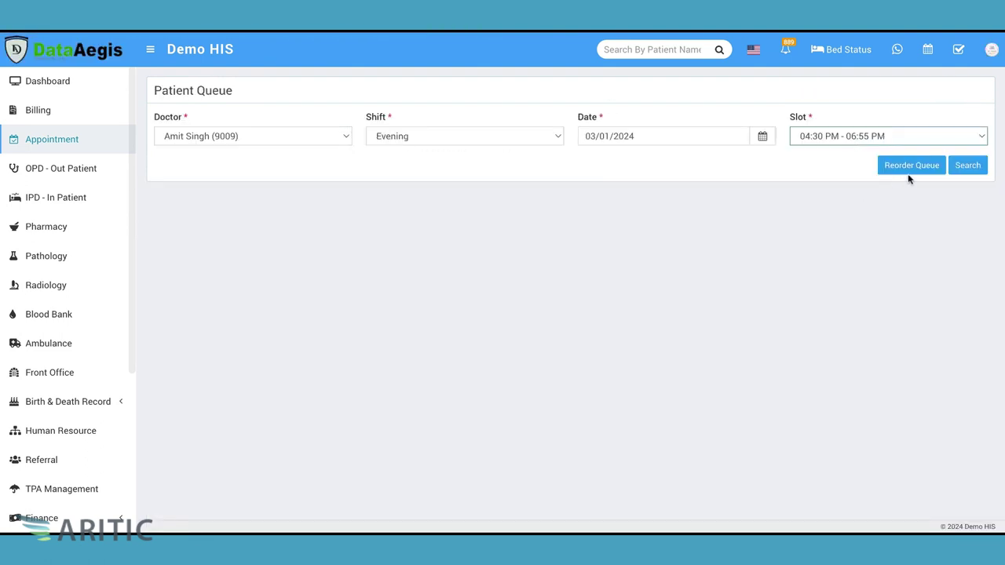
left_click(911, 167)
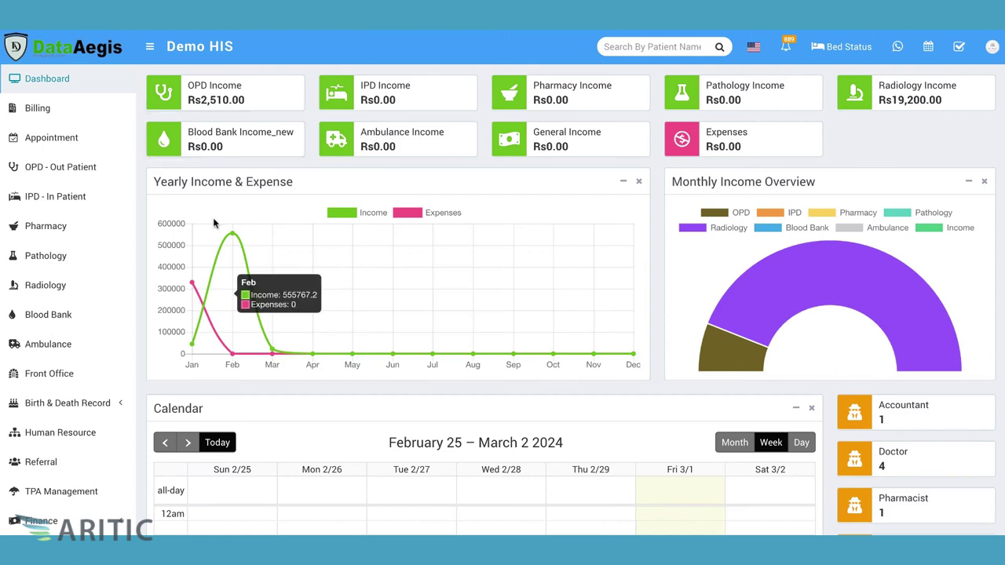
View the Billing module's single-module options and the OPD patient list
left_click(53, 115)
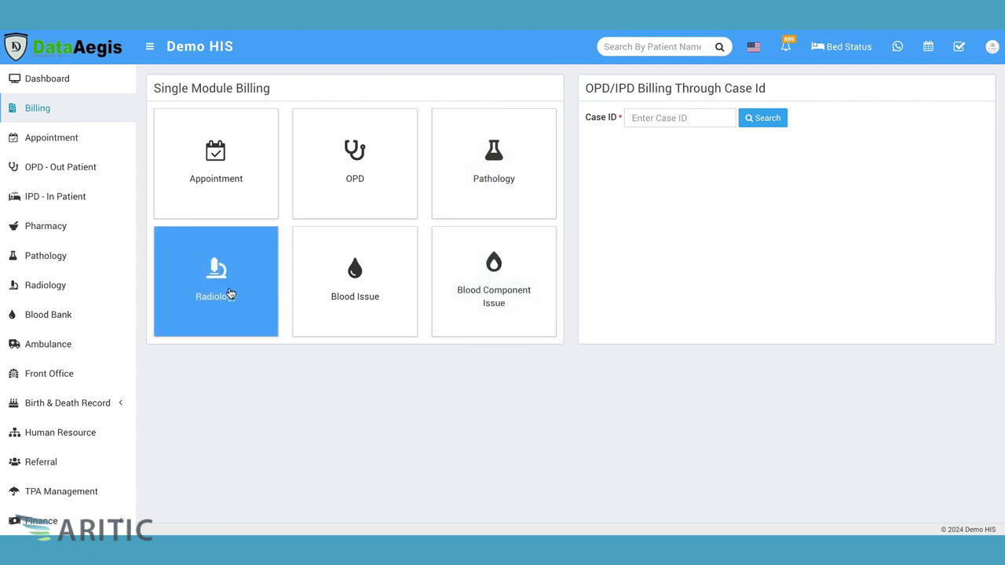
left_click(60, 178)
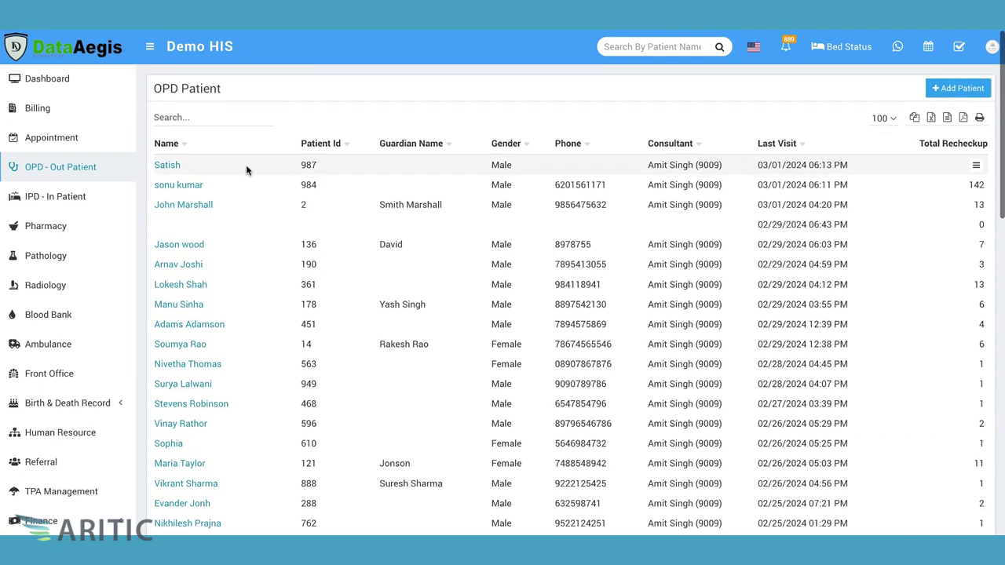
Open the first inpatient's record from the IPD list and view its overview and further record sections
left_click(69, 203)
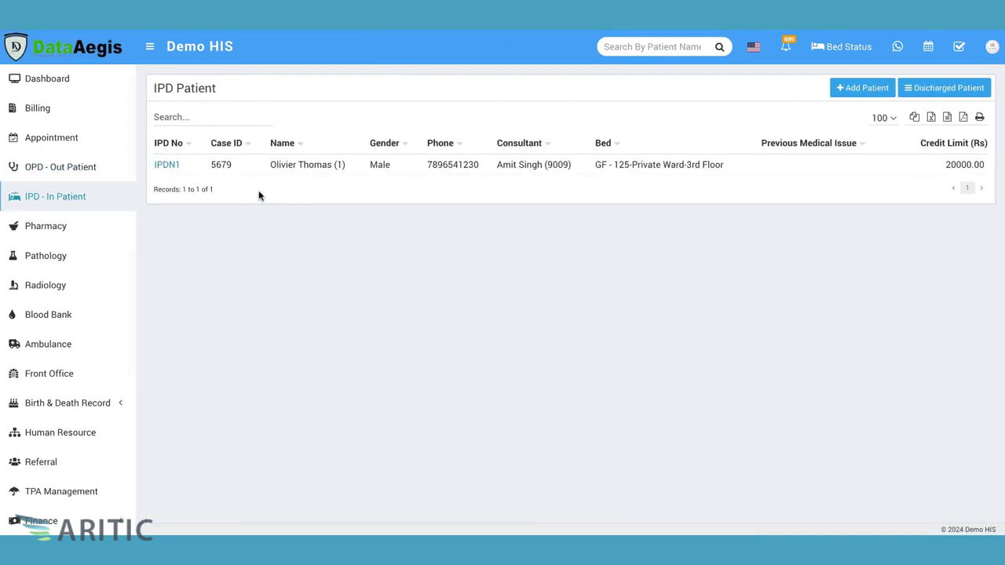
left_click(166, 166)
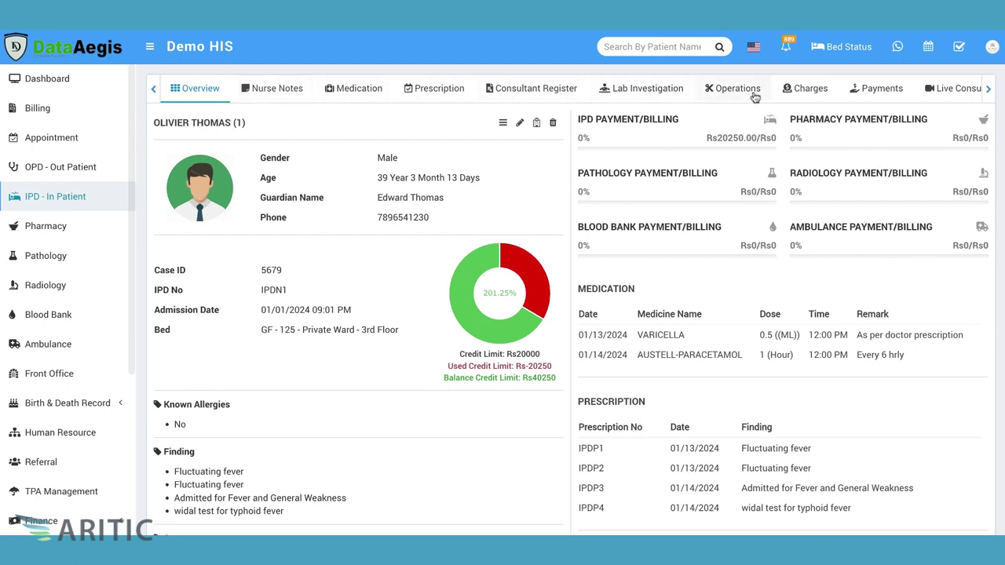
left_click(989, 91)
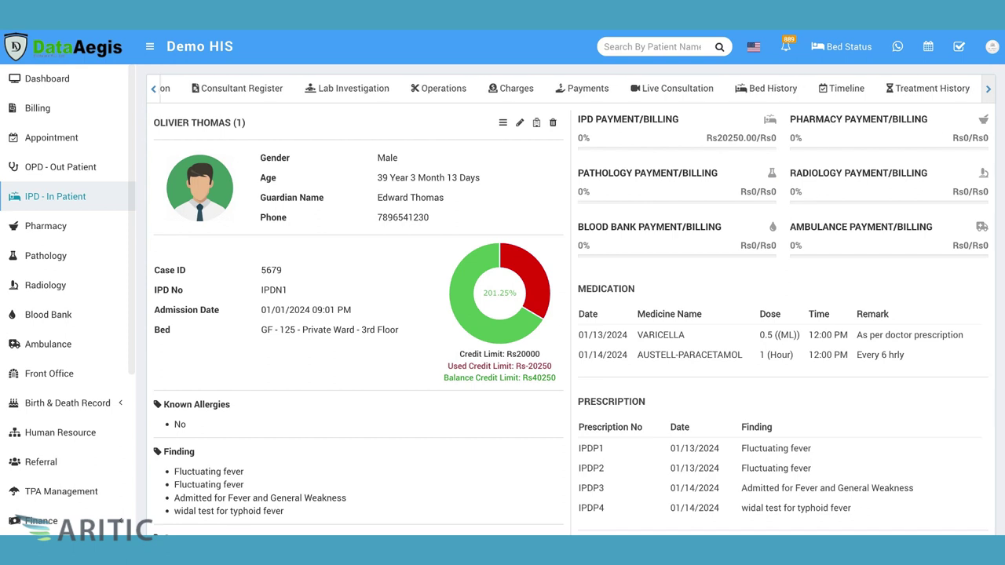
Look through the pharmacy bills, and view the blank bill generation form without saving a bill
left_click(47, 227)
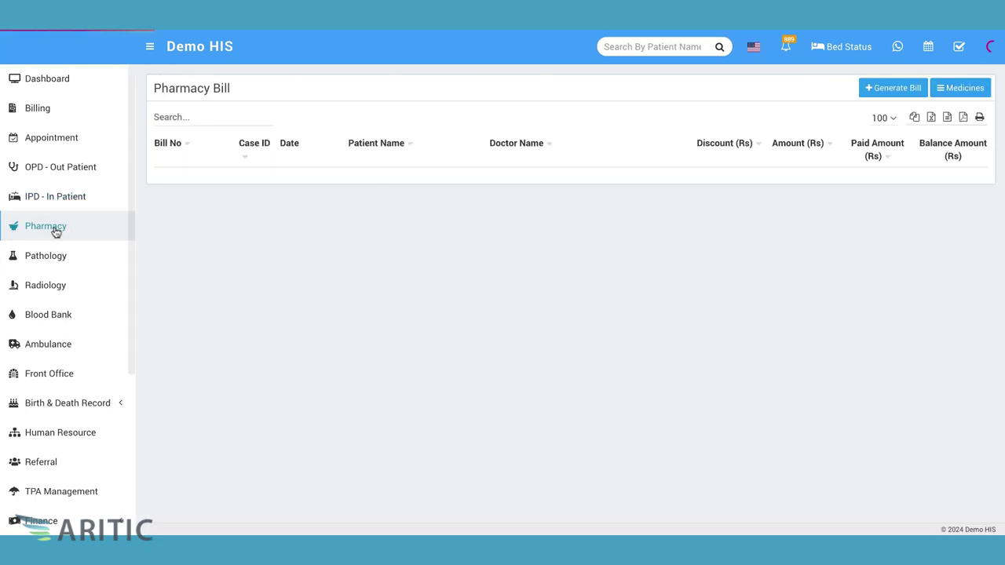
scroll(302, 315, "down", 1)
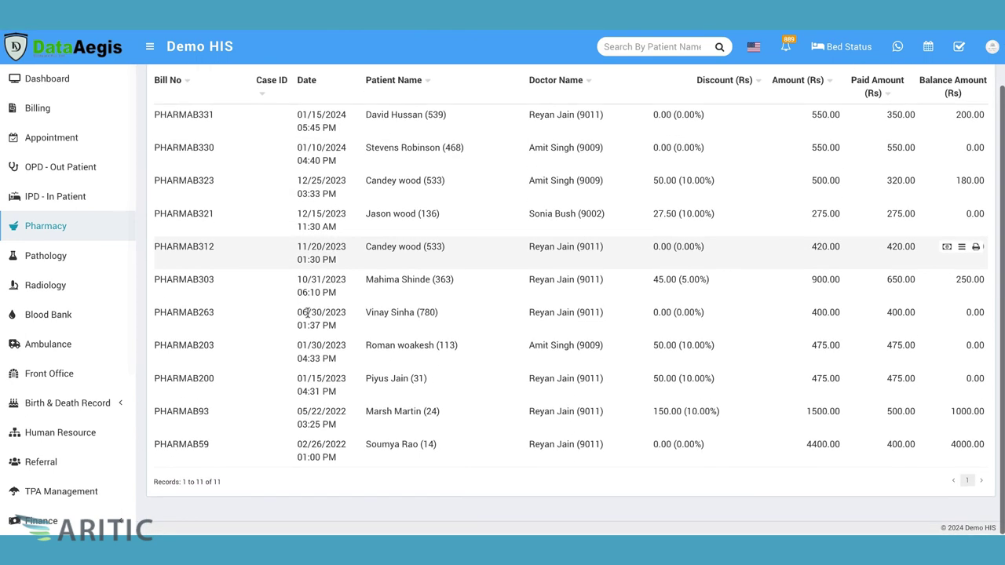
scroll(307, 313, "up", 1)
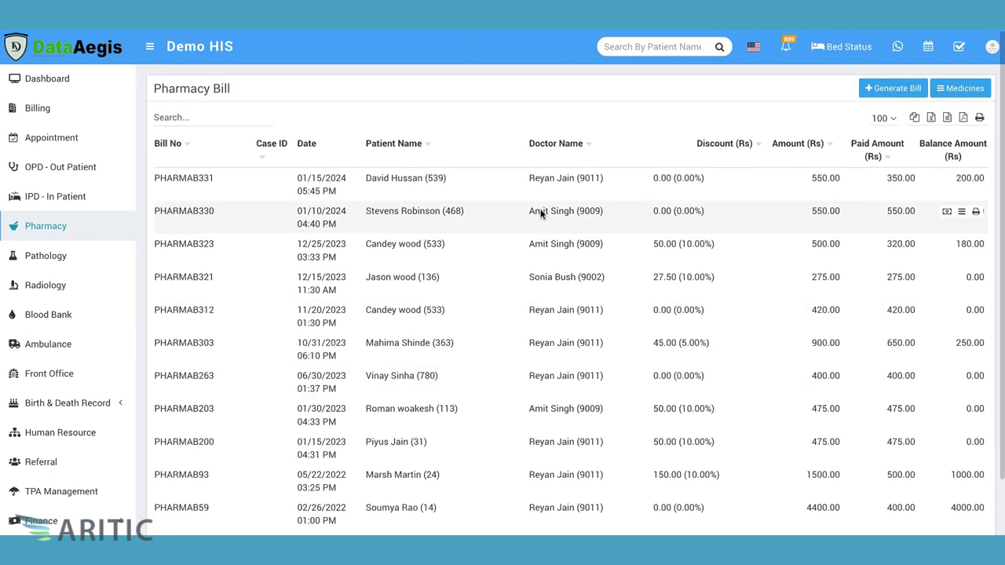
left_click(893, 88)
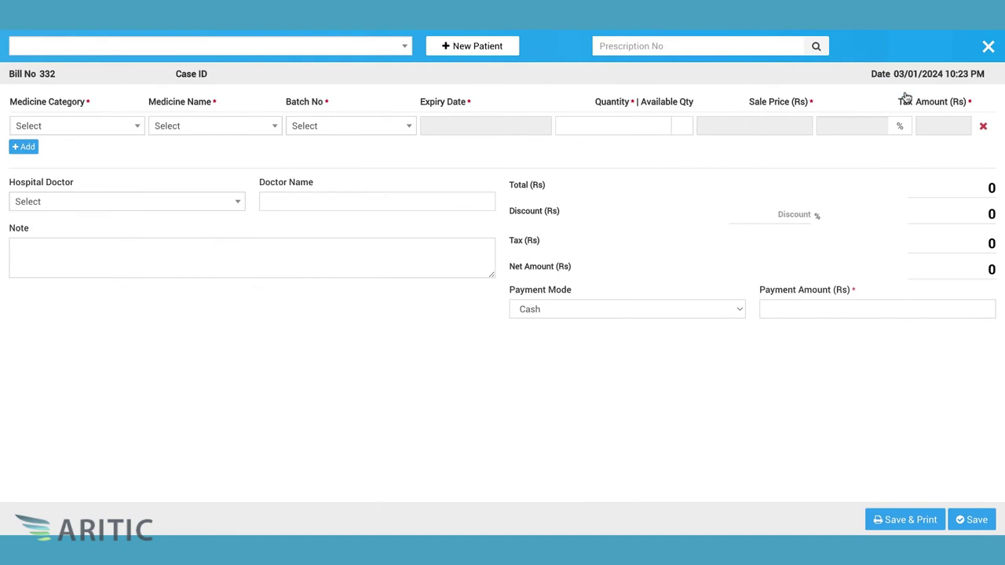
left_click(987, 49)
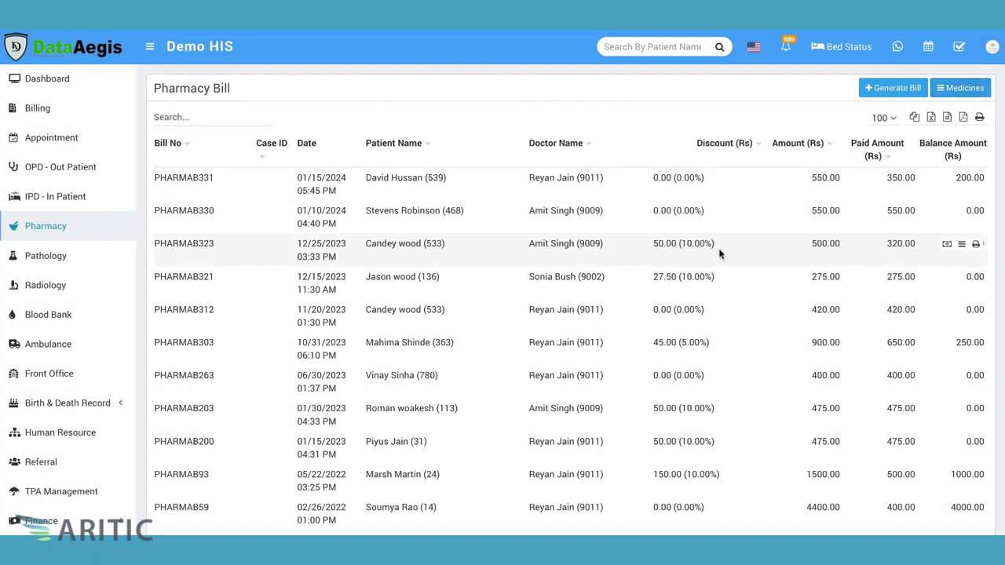
Look through the pathology bills and view the list of pathology tests
left_click(51, 258)
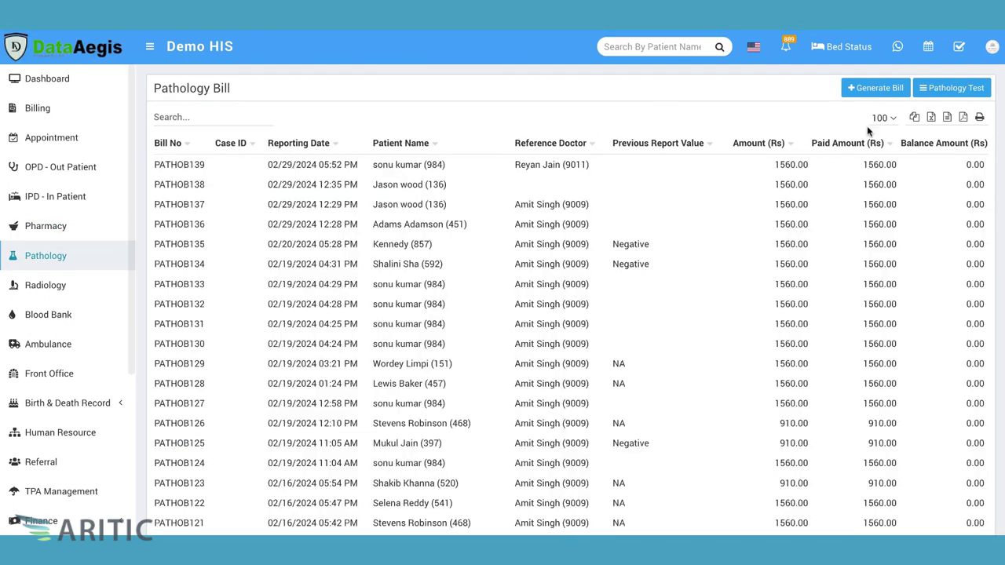
scroll(651, 328, "down", 1)
scroll(650, 328, "down", 6)
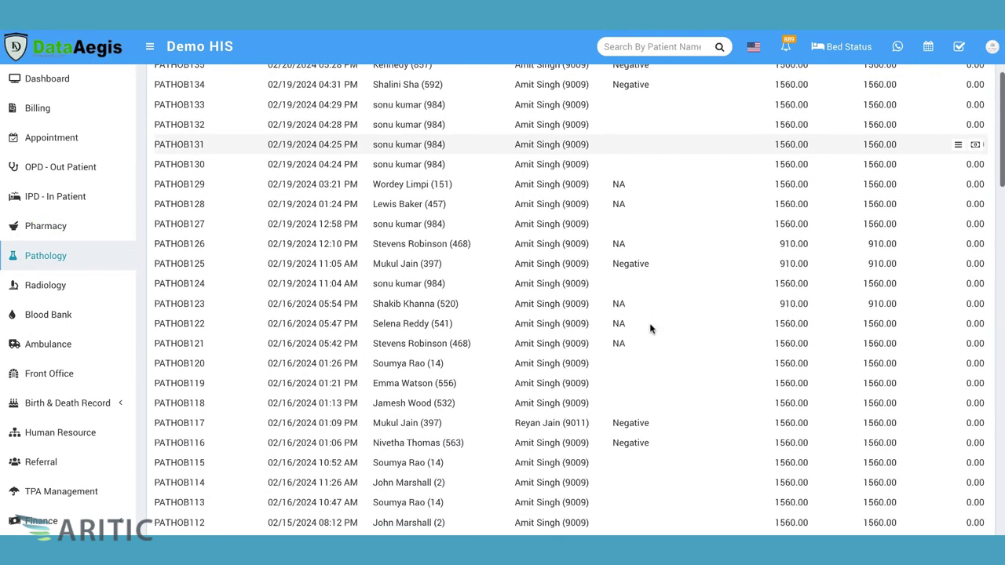
scroll(785, 377, "up", 7)
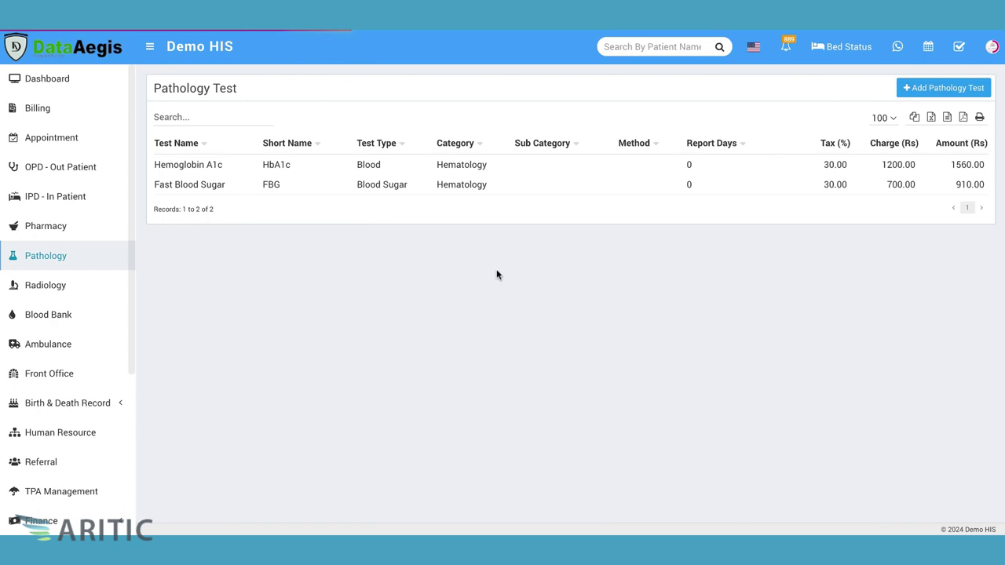
View the radiology bills and the list of radiology tests
left_click(50, 291)
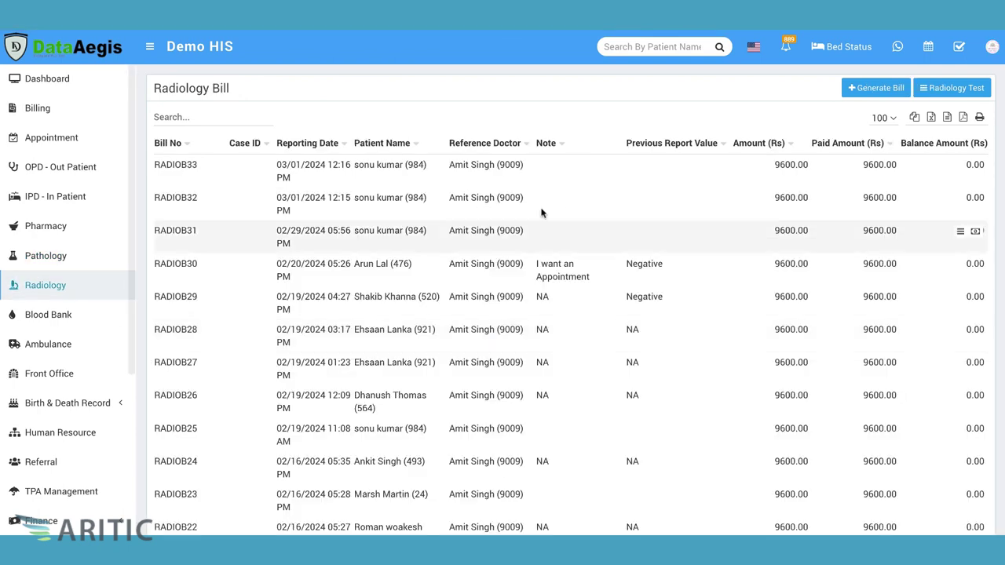
left_click(966, 91)
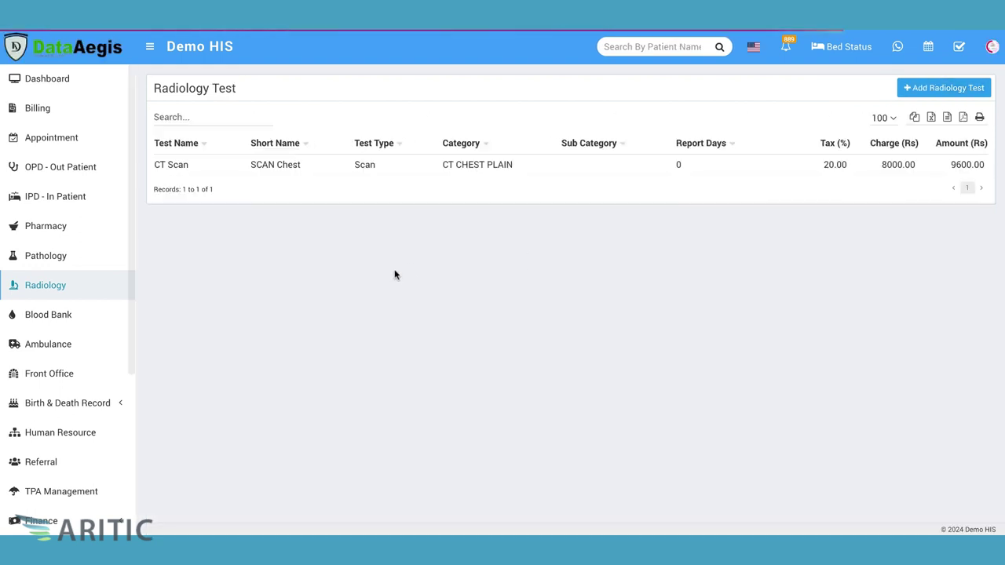
Look over the remaining modules from Blood Bank to Setup and return to the Dashboard
scroll(100, 436, "down", 1)
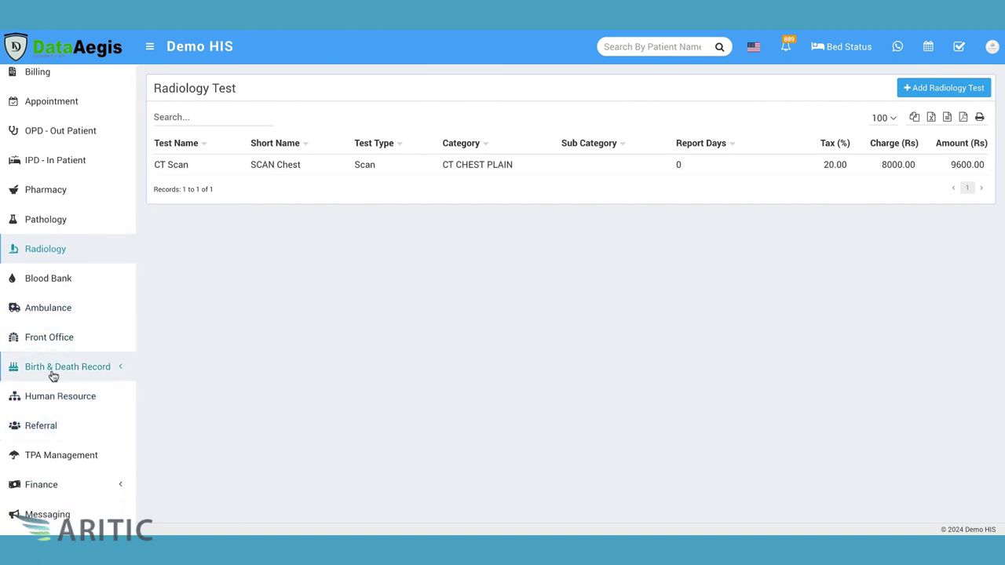
scroll(53, 443, "down", 5)
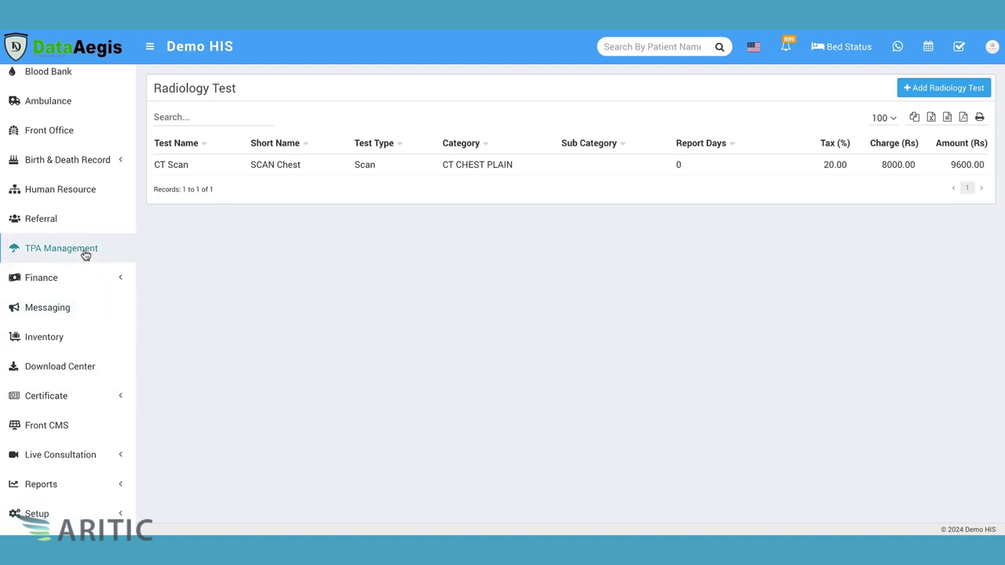
scroll(85, 254, "up", 6)
left_click(58, 82)
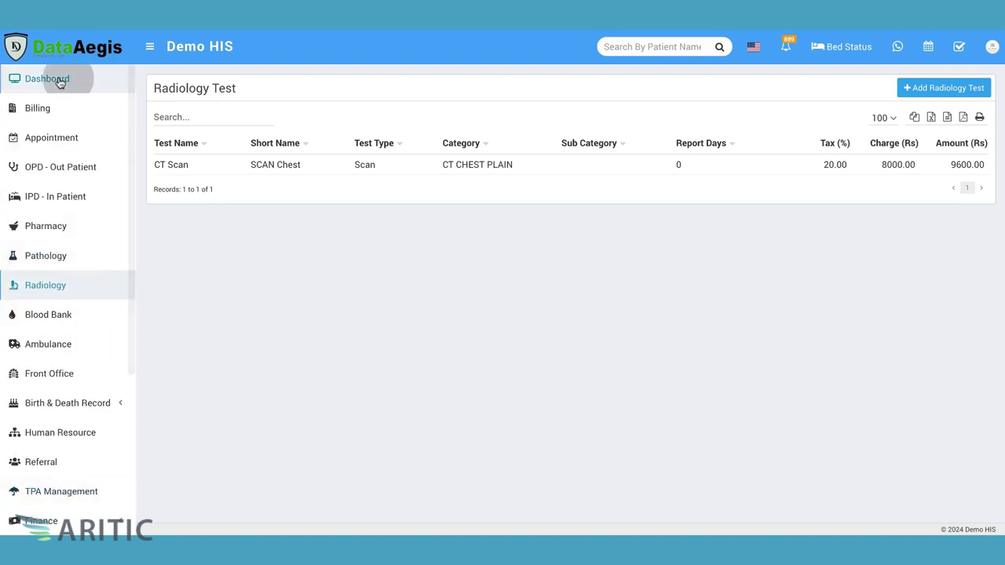